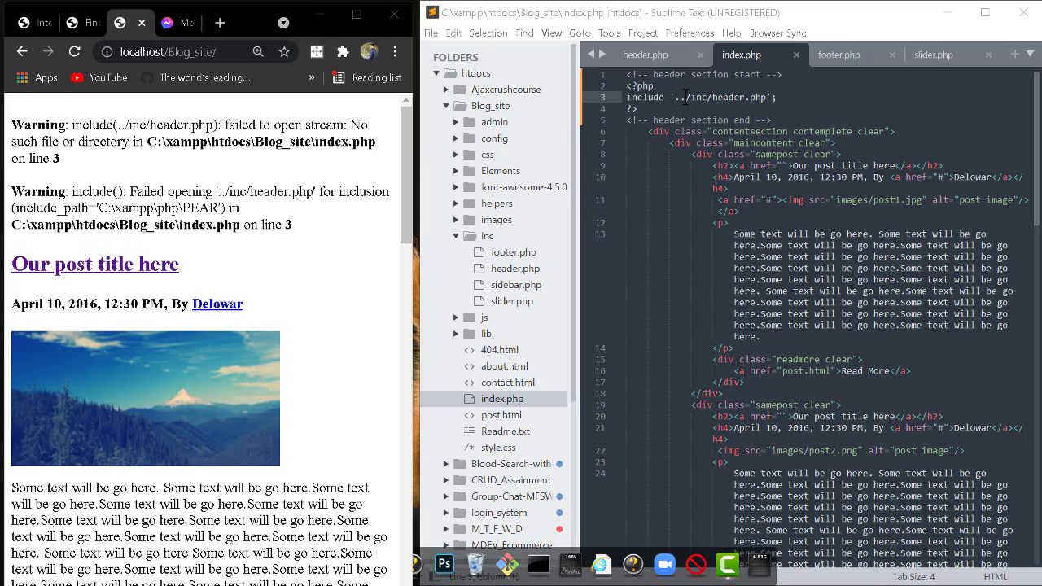
Remove '../' from line 3's include so it reads 'inc/header.php', and save index.php
left_click(684, 97)
key("BackSpace")
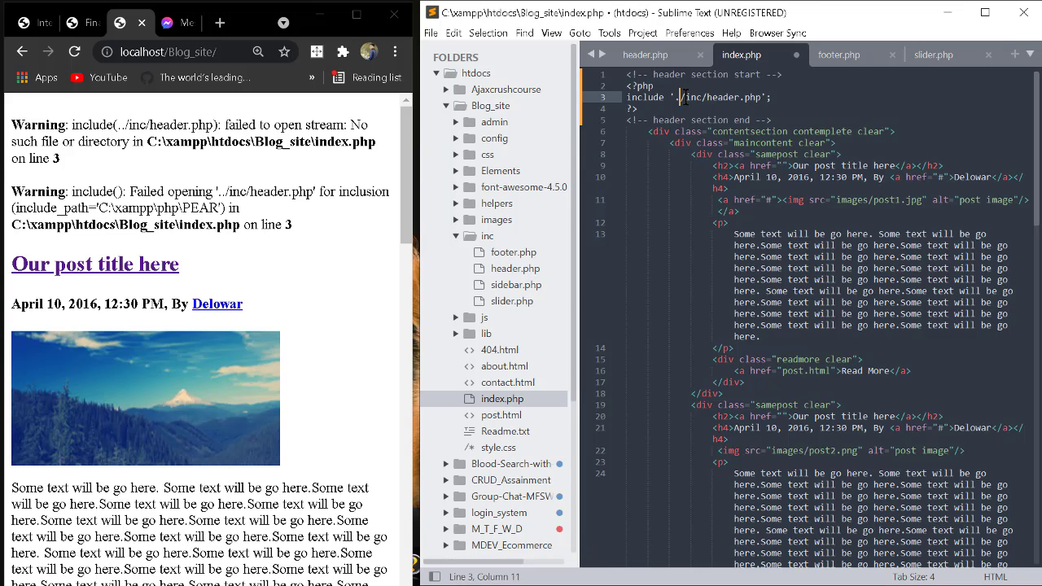
key("BackSpace")
key("Right")
key("BackSpace")
key("ctrl+s")
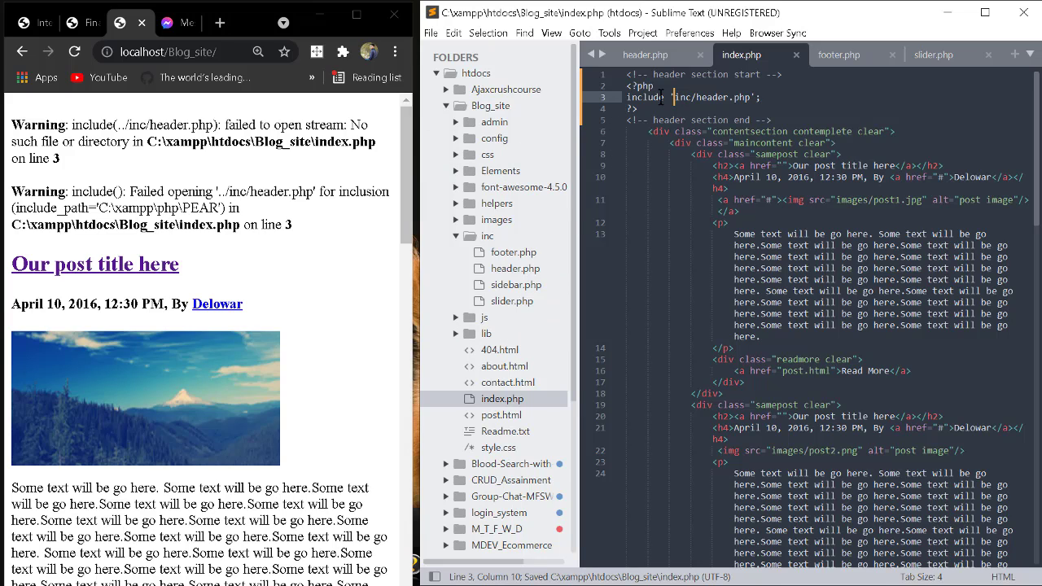
type("../")
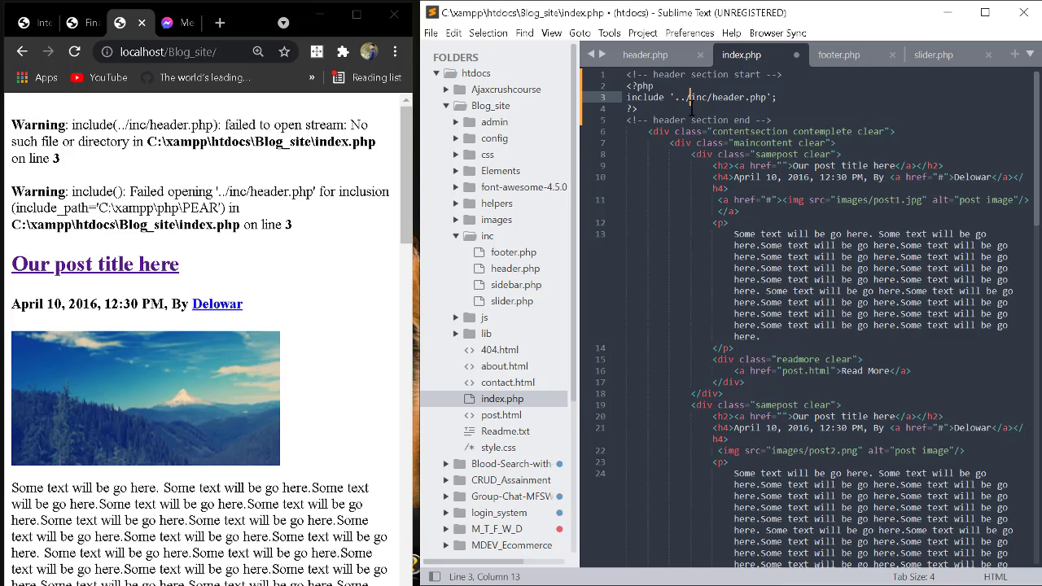
Save index.php with the include 'inc/header.php' and reload localhost/Blog_site/ in Chrome
key("BackSpace")
key("BackSpace")
key("BackSpace")
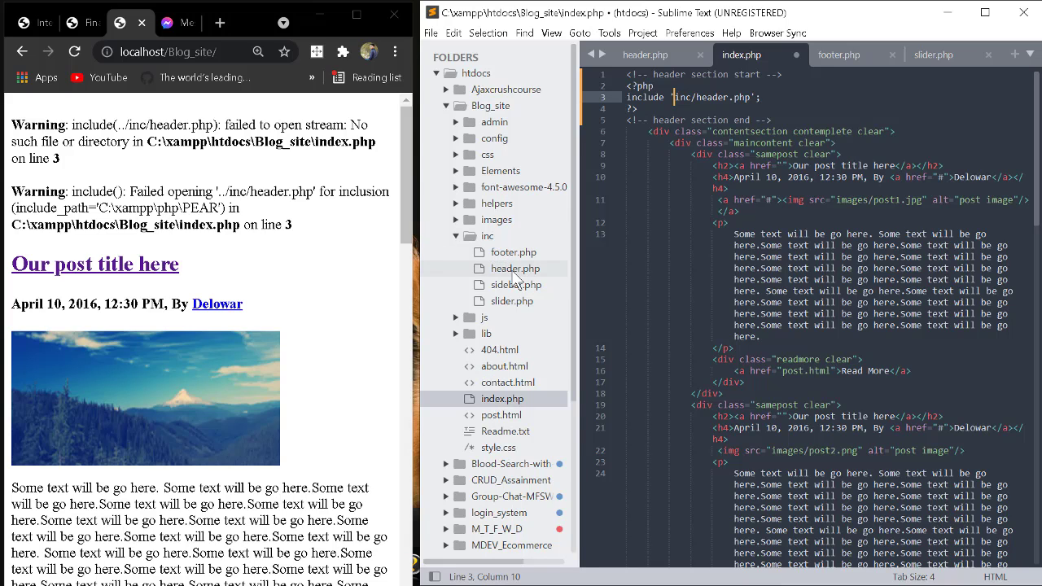
left_click(637, 259)
key("ctrl+s")
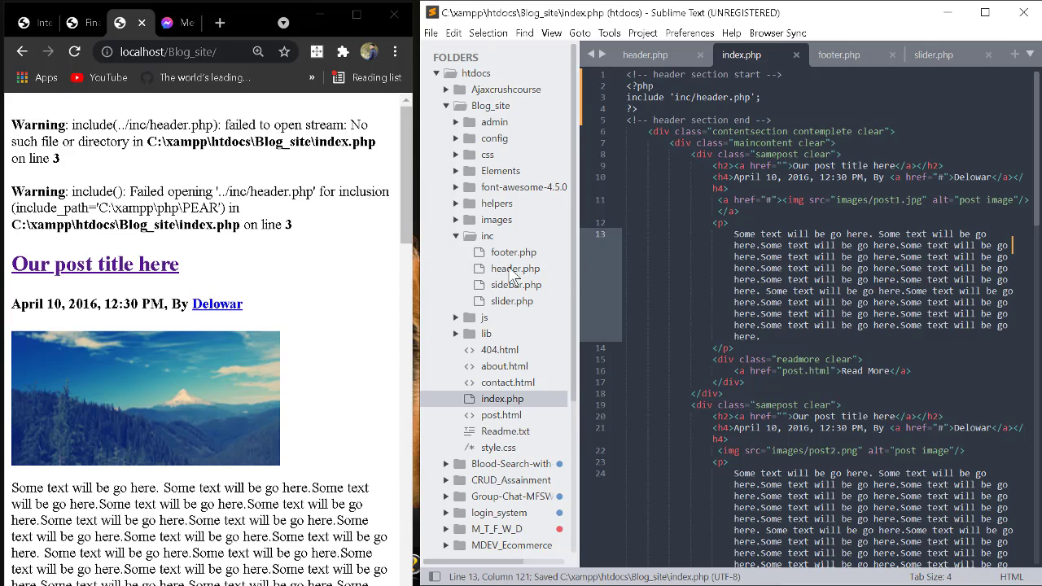
left_click(75, 51)
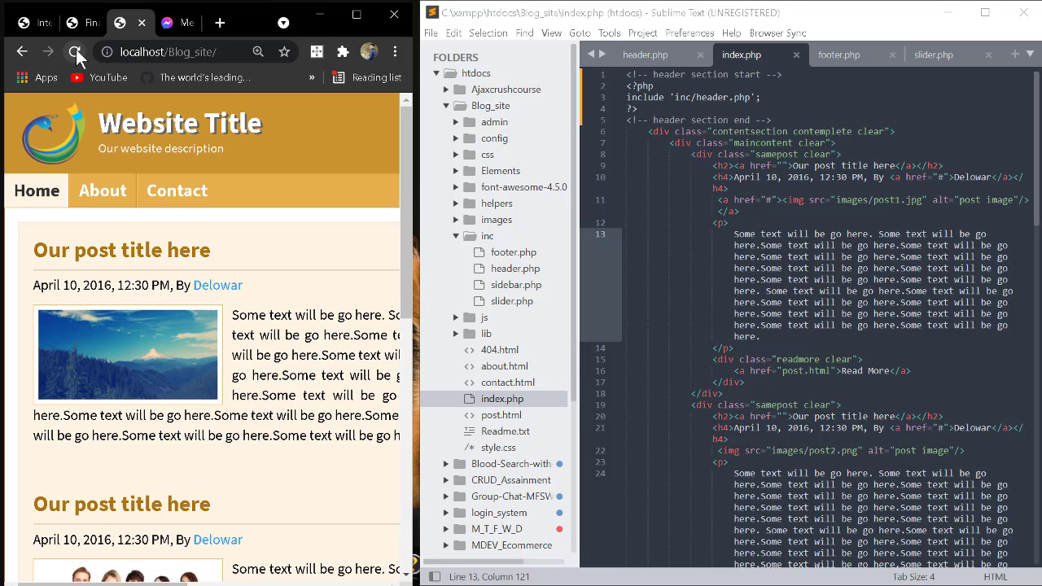